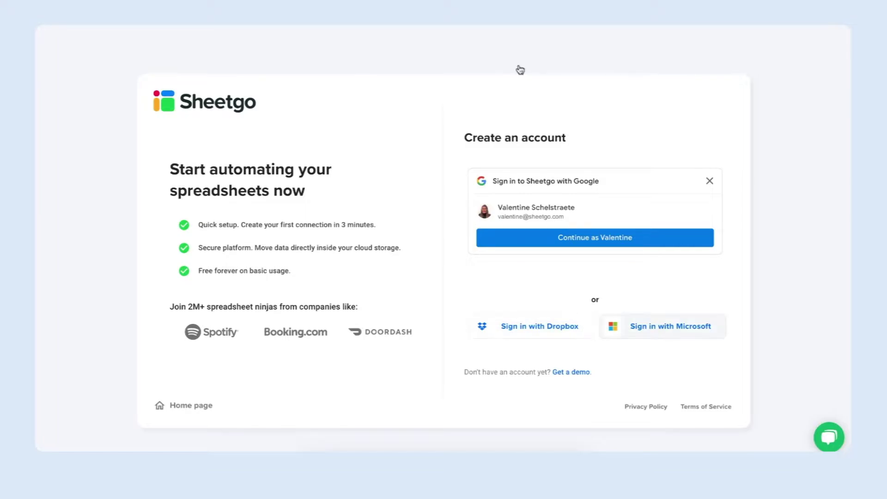
# Sign in with the Microsoft account and start a new workflow from My workspace.
pyautogui.click(663, 326)
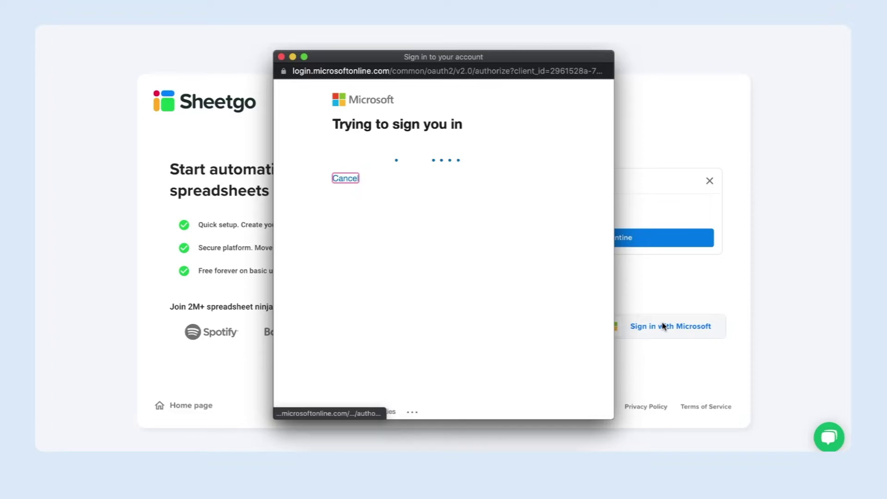
pyautogui.click(541, 148)
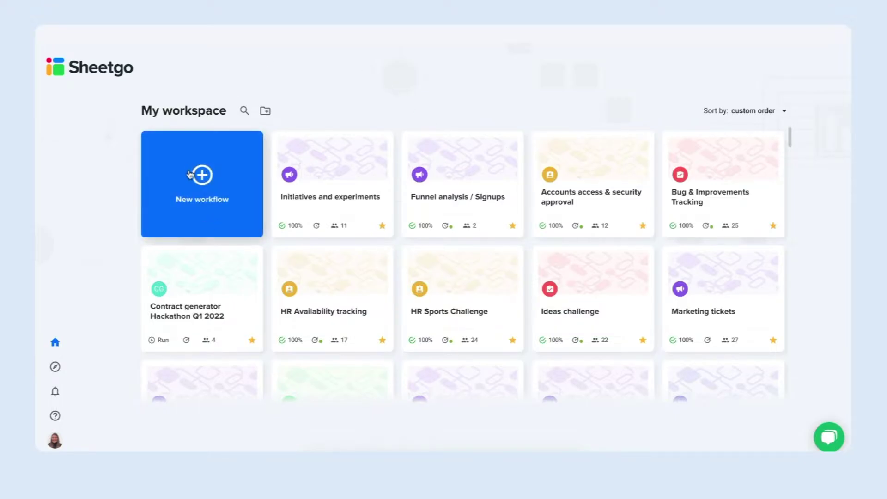
pyautogui.click(201, 181)
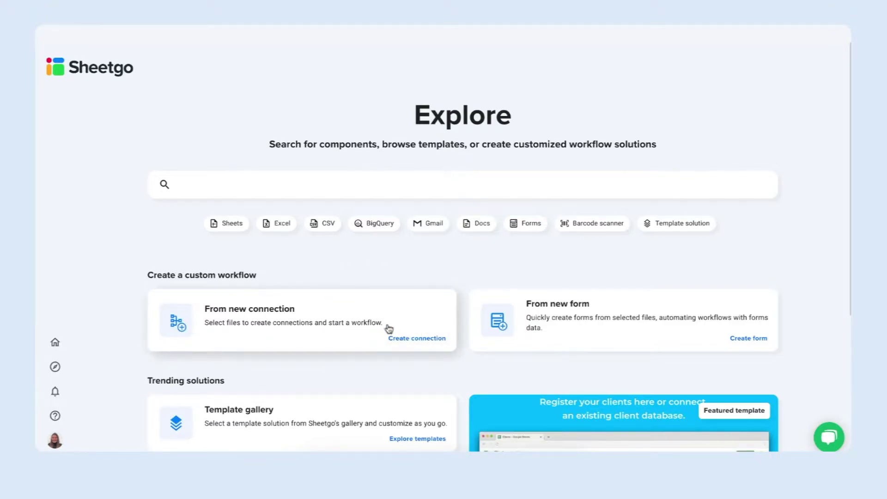
# Start a new connection and name it 'Filter CSV'.
pyautogui.click(414, 338)
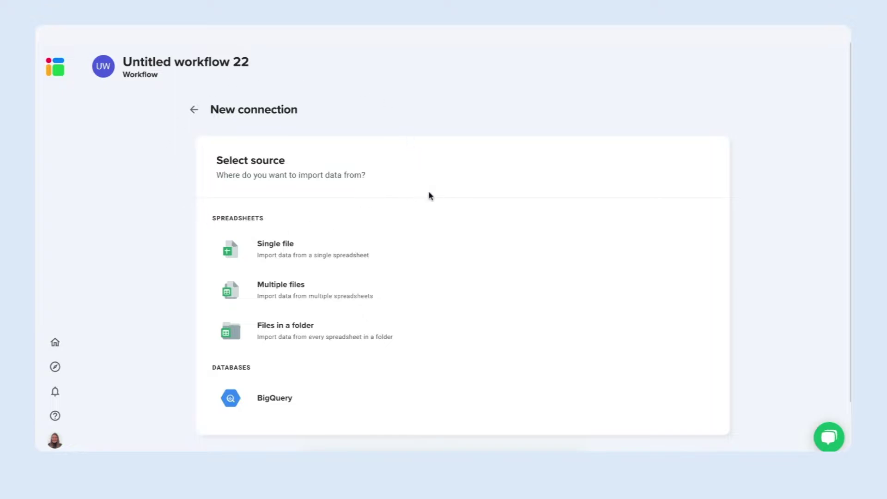
pyautogui.click(265, 110)
pyautogui.write('F')
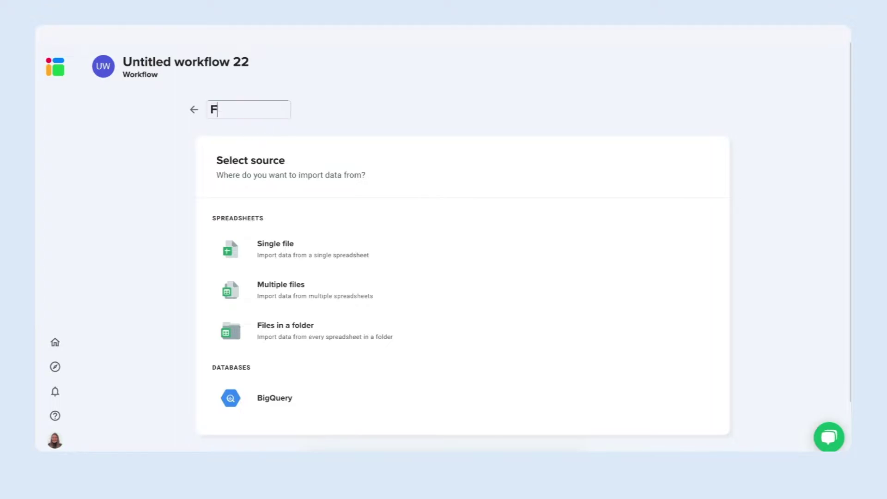
pyautogui.write('ilter CSV')
pyautogui.press('Return')
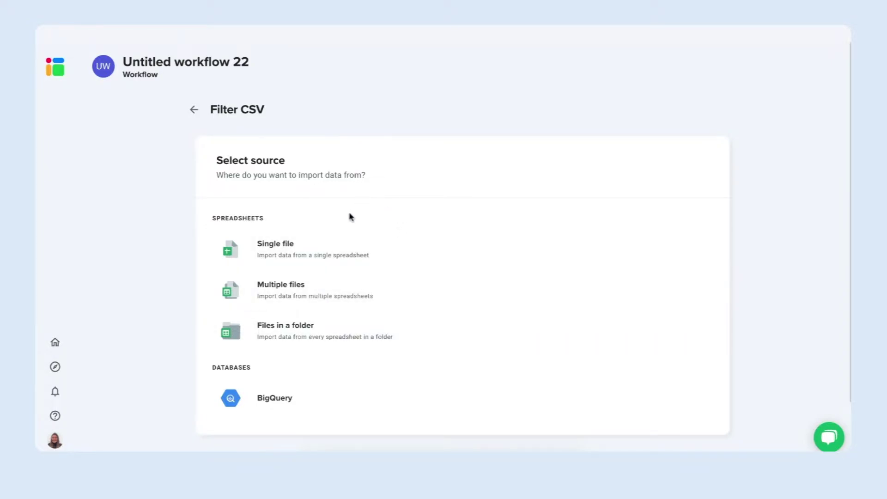
# Set 'Subscription data all customers.csv' from cloud storage as the single-file source.
pyautogui.click(363, 255)
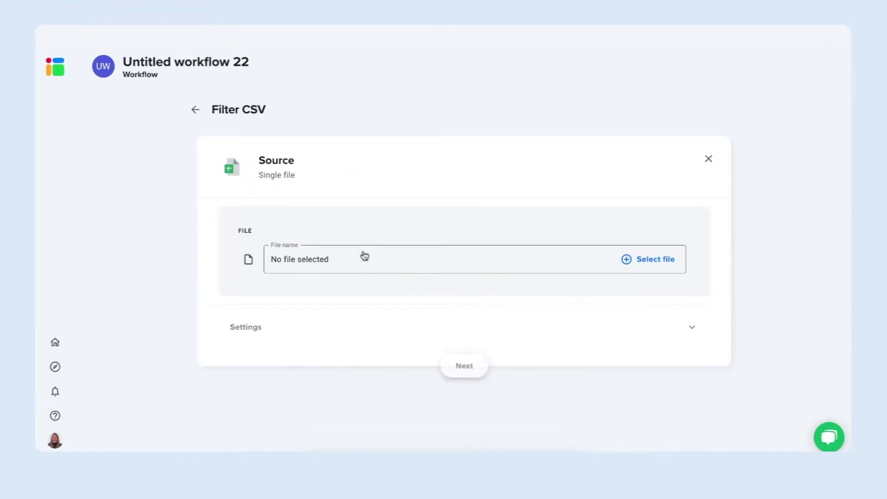
pyautogui.click(656, 260)
pyautogui.scroll(-5, 564, 303)
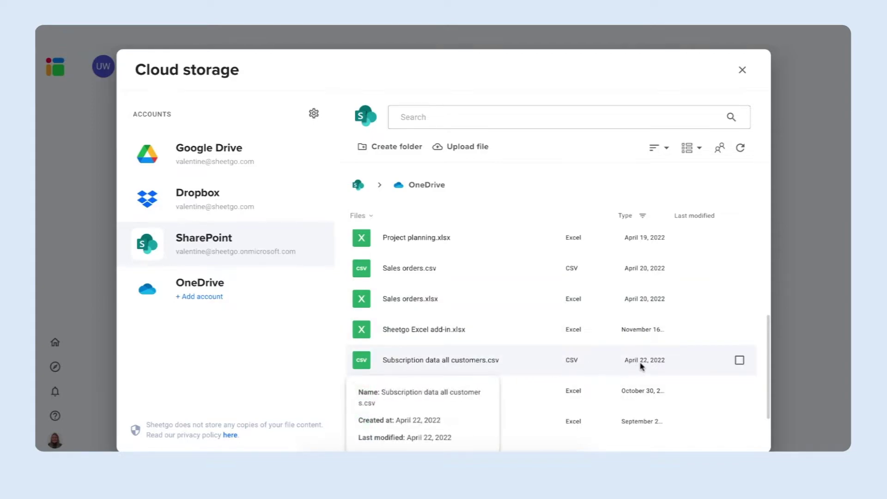
pyautogui.click(739, 360)
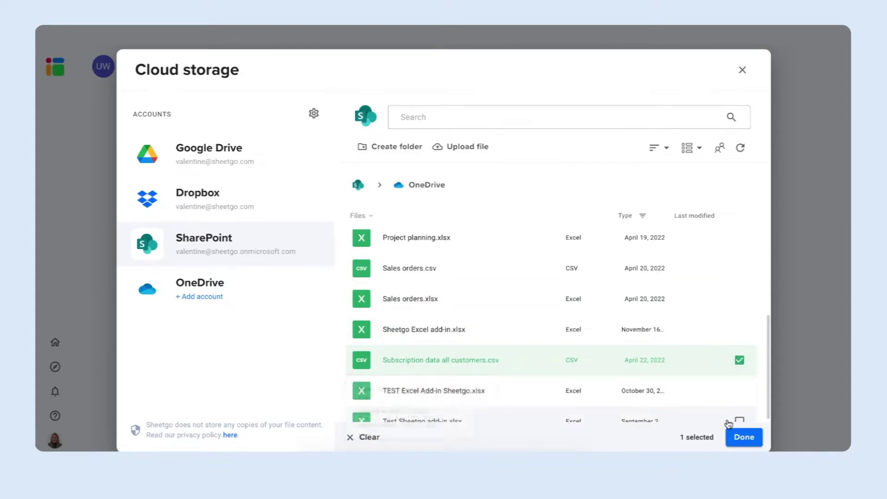
pyautogui.click(741, 438)
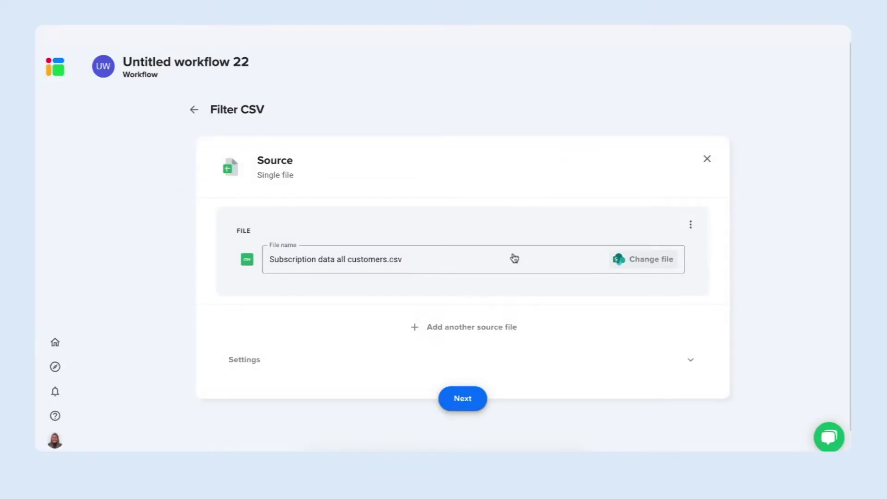
# Add a filter-by-condition step set to 'Data matches one condition (OR)'.
pyautogui.click(462, 398)
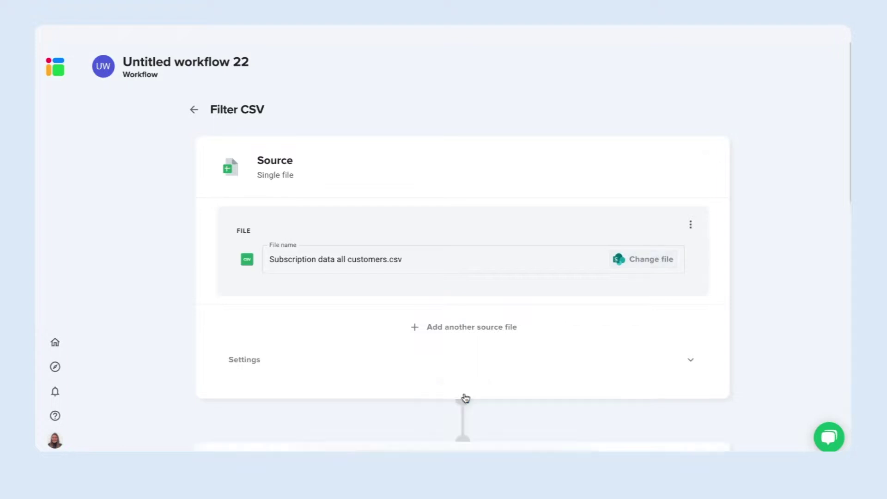
pyautogui.scroll(-1, 528, 311)
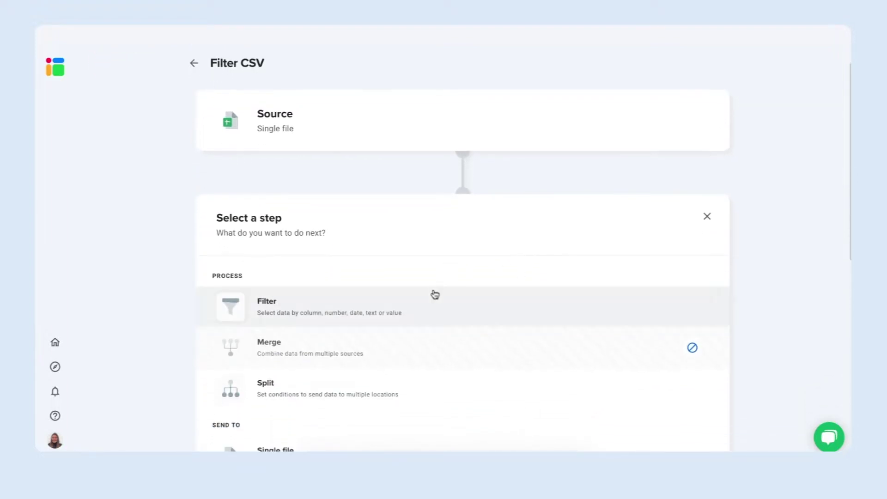
pyautogui.scroll(-1, 488, 306)
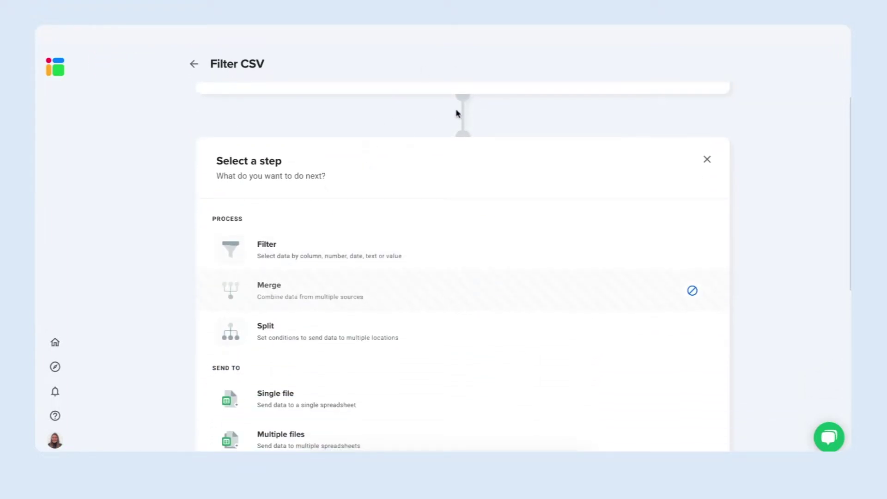
pyautogui.click(449, 263)
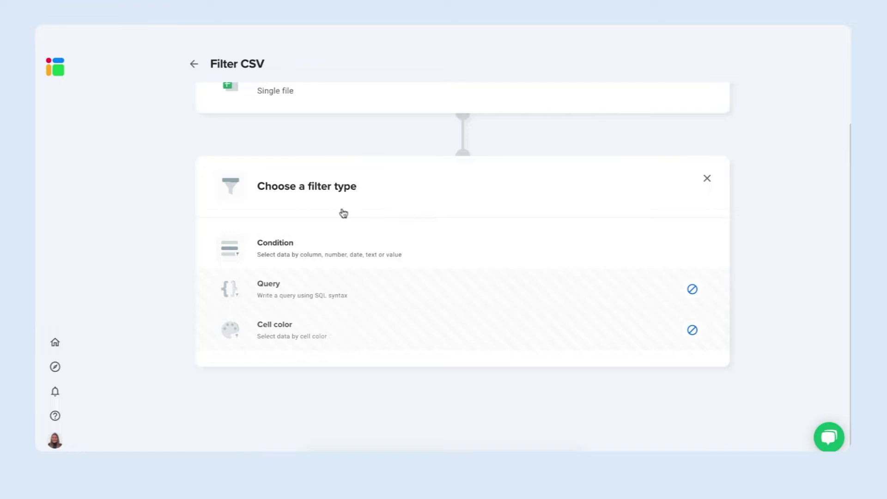
pyautogui.click(383, 262)
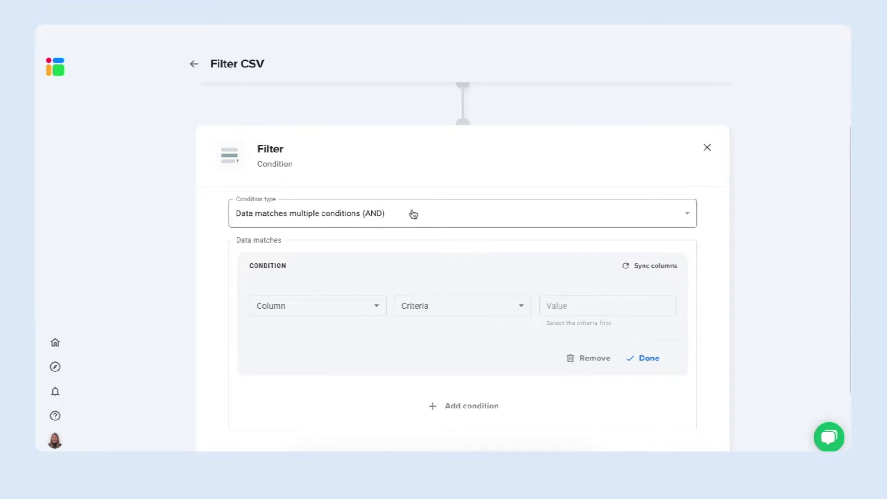
pyautogui.click(426, 213)
pyautogui.click(414, 233)
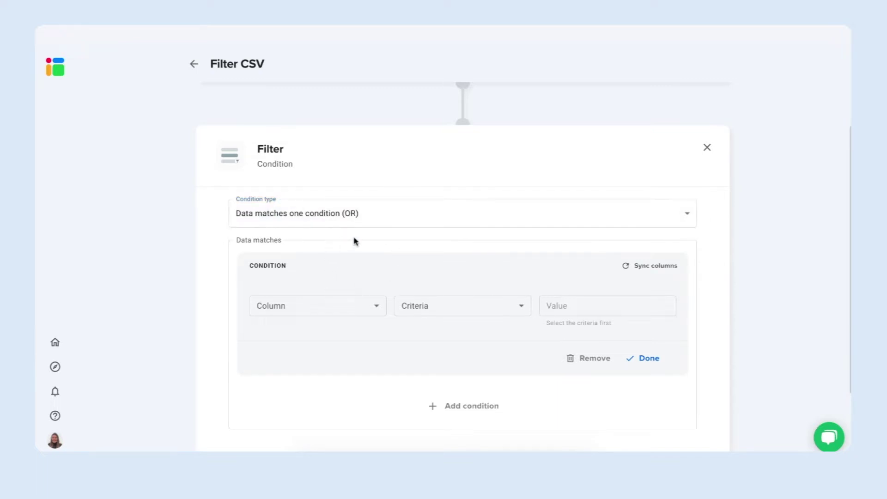
# Add the condition: Column G (Subscription type) text contains Monthly.
pyautogui.click(362, 308)
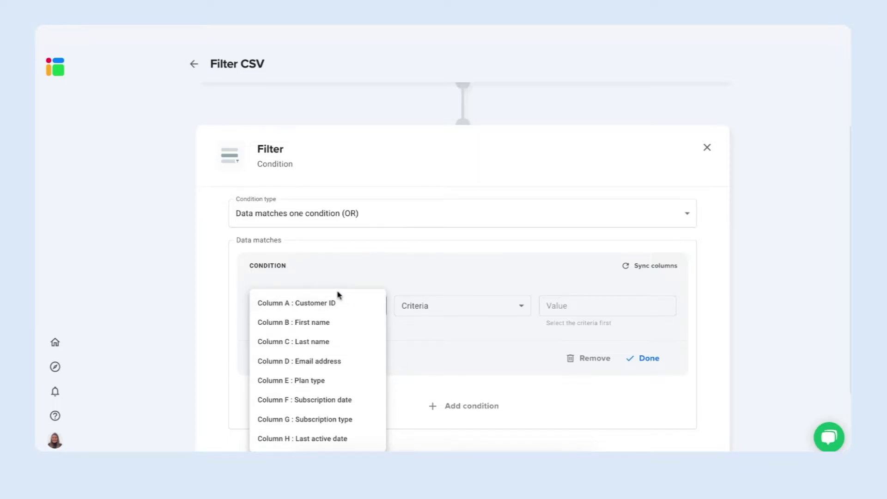
pyautogui.click(332, 421)
pyautogui.click(476, 305)
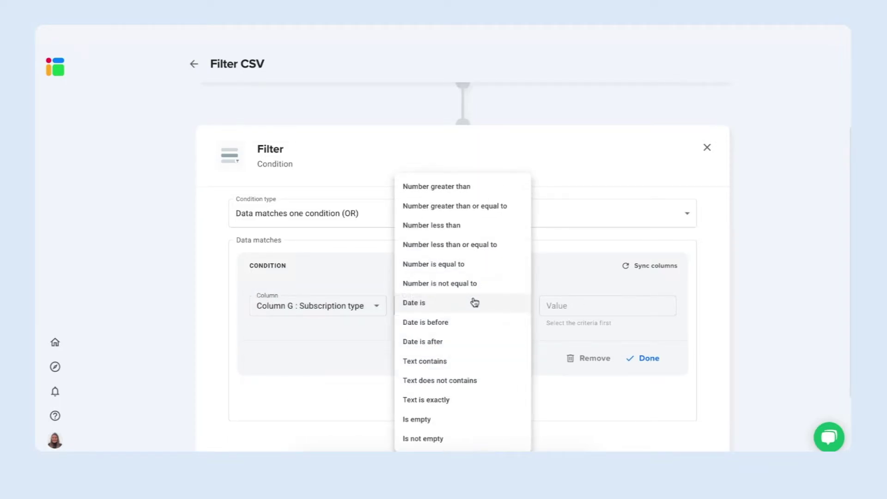
pyautogui.click(447, 360)
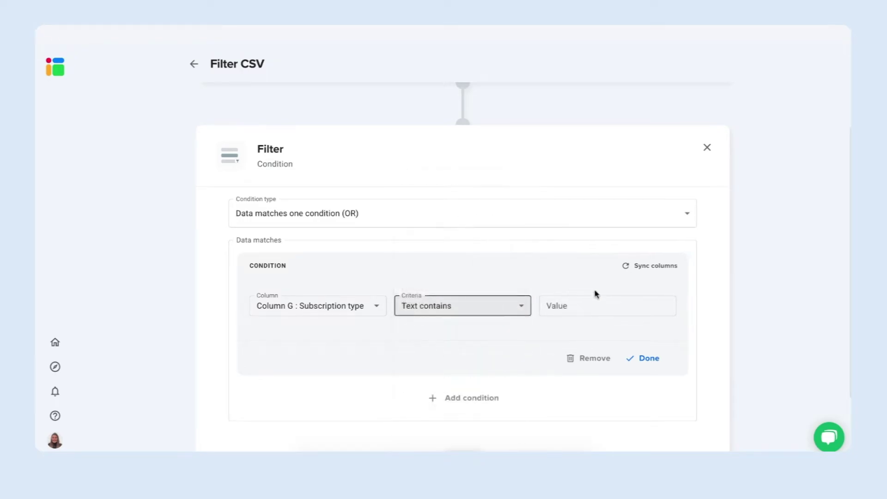
pyautogui.click(561, 304)
pyautogui.write('Monthly')
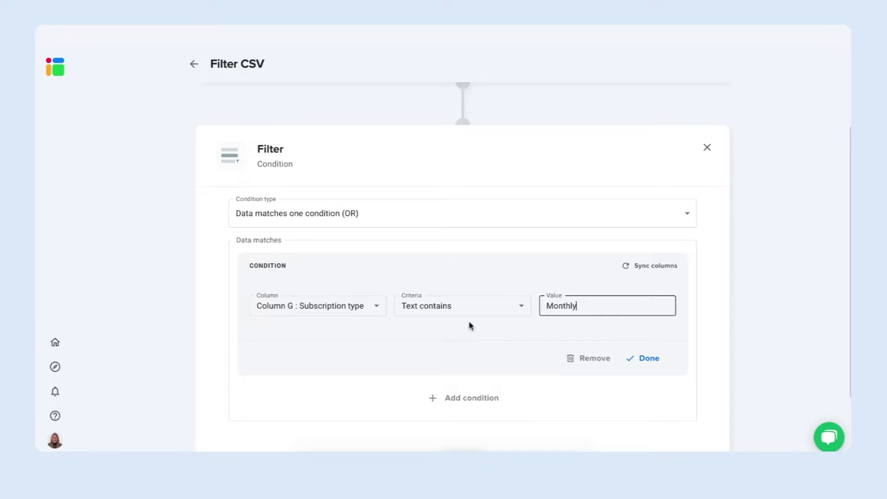
pyautogui.click(648, 358)
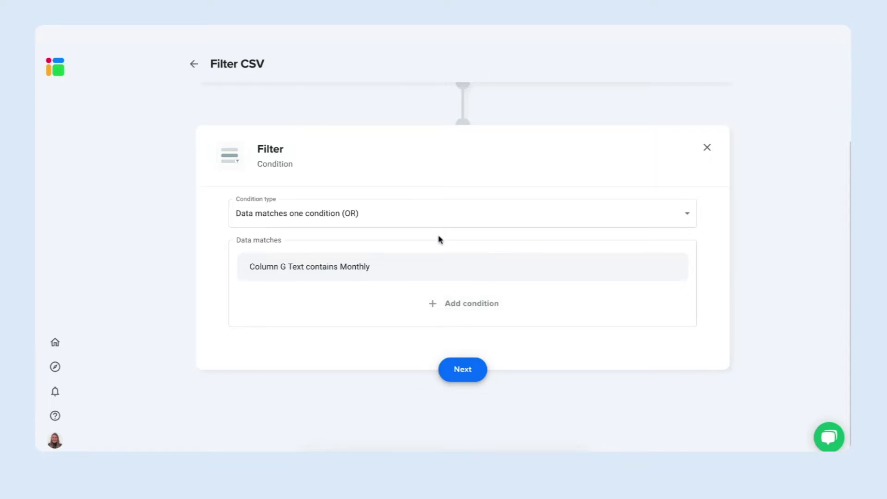
# Send filtered rows to a new single file 'Monthly subscribers' with tab 'CSV_monthly', then finish.
pyautogui.click(459, 369)
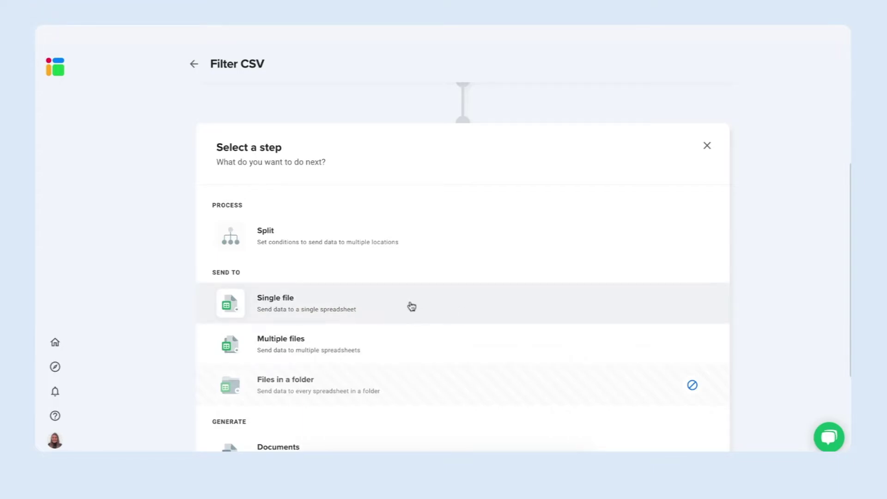
pyautogui.click(411, 306)
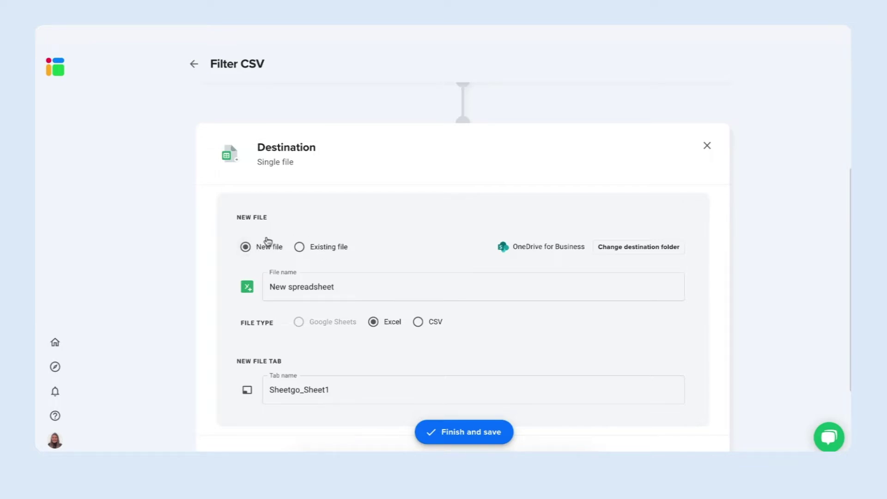
pyautogui.click(333, 285)
pyautogui.hotkey('ctrl', 'a')
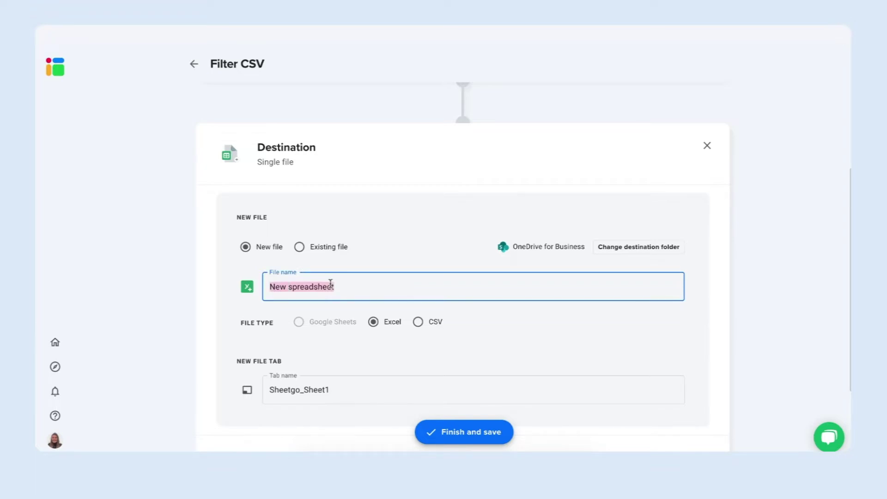
pyautogui.write('Monthl')
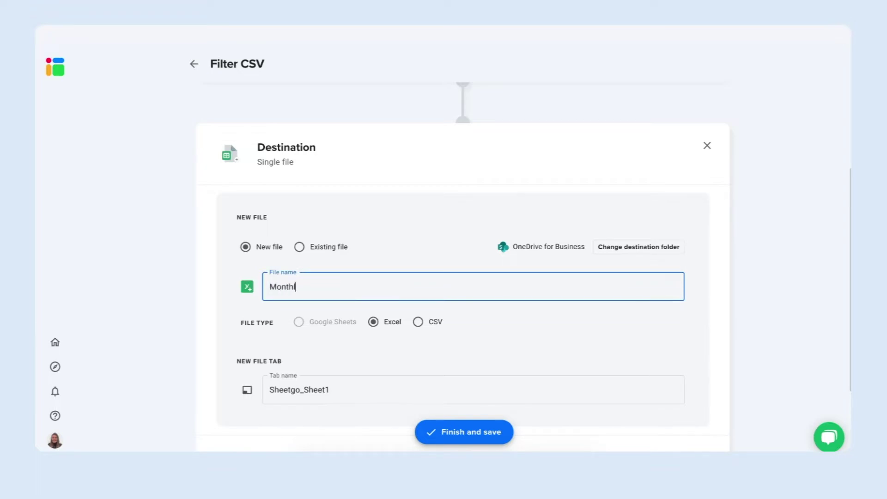
pyautogui.write('y subscribers')
pyautogui.tripleClick(328, 385)
pyautogui.write('CSV')
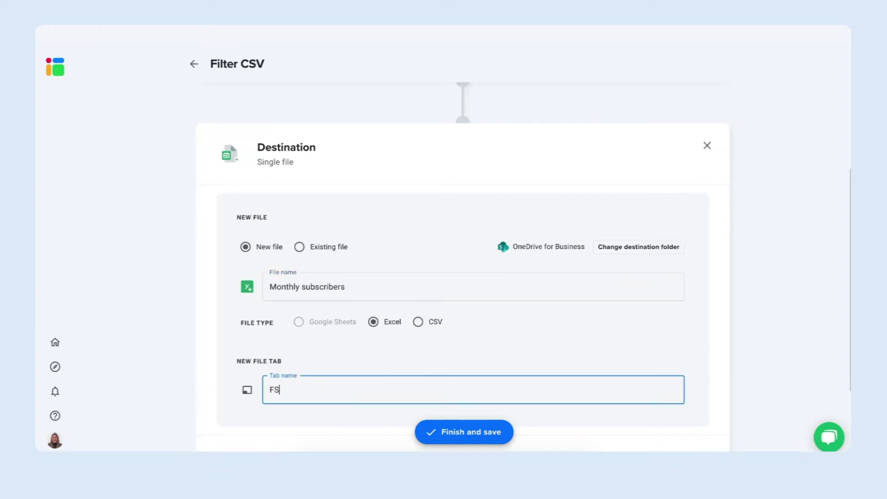
pyautogui.write('_monthly')
pyautogui.scroll(-1, 375, 379)
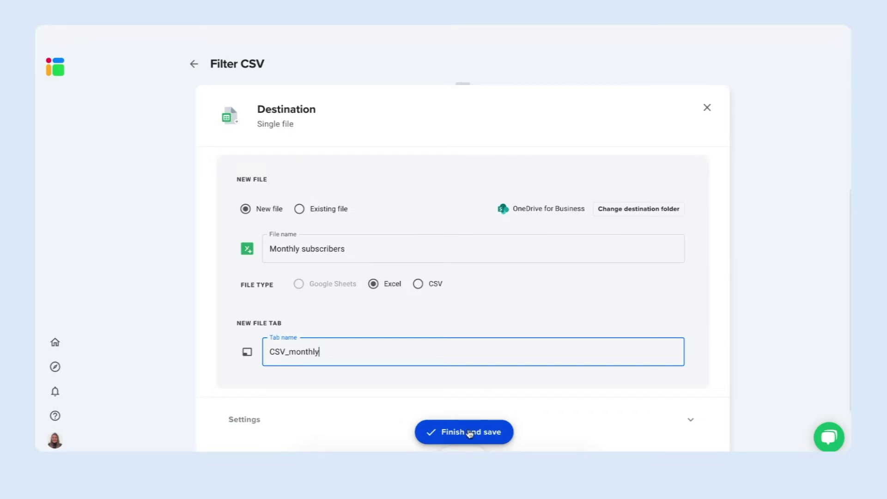
pyautogui.click(469, 432)
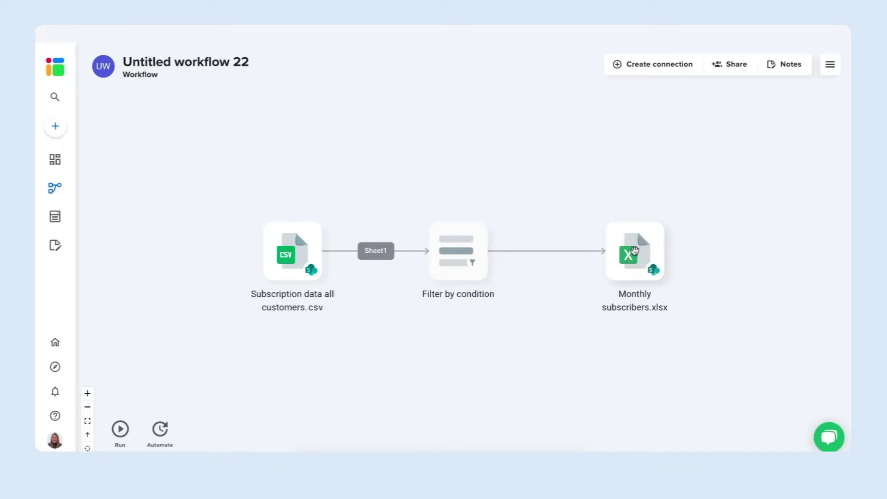
# Open Monthly subscribers in Excel, go to the CSV_monthly sheet, and select column G.
pyautogui.click(634, 251)
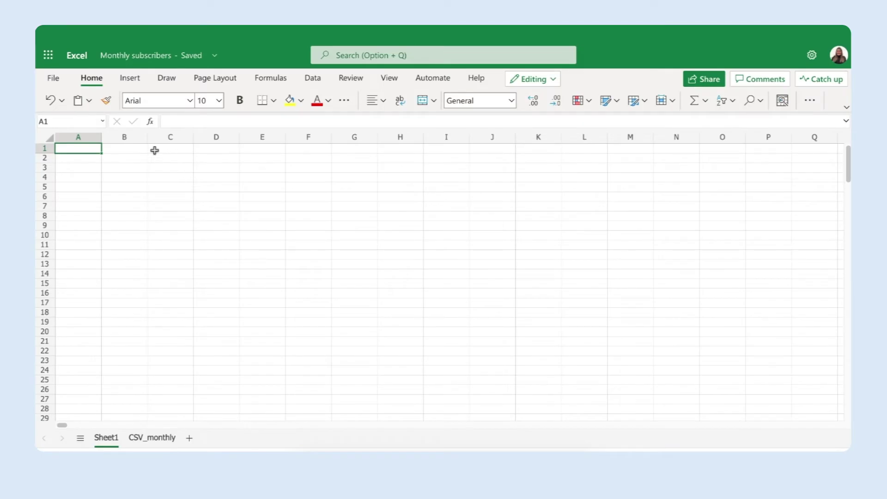
pyautogui.click(149, 441)
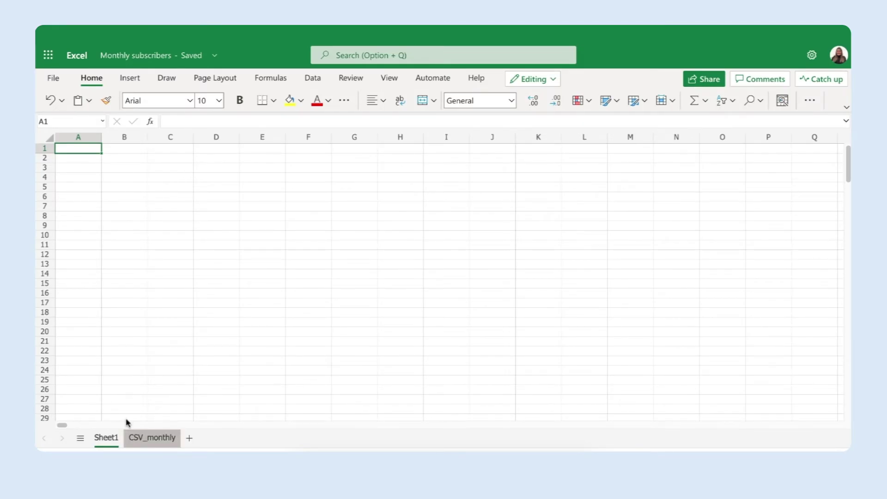
pyautogui.click(96, 160)
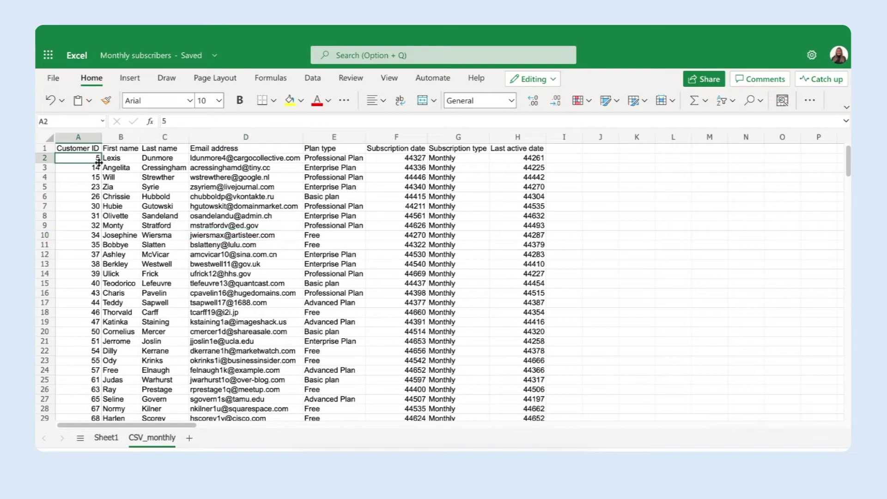
pyautogui.click(460, 139)
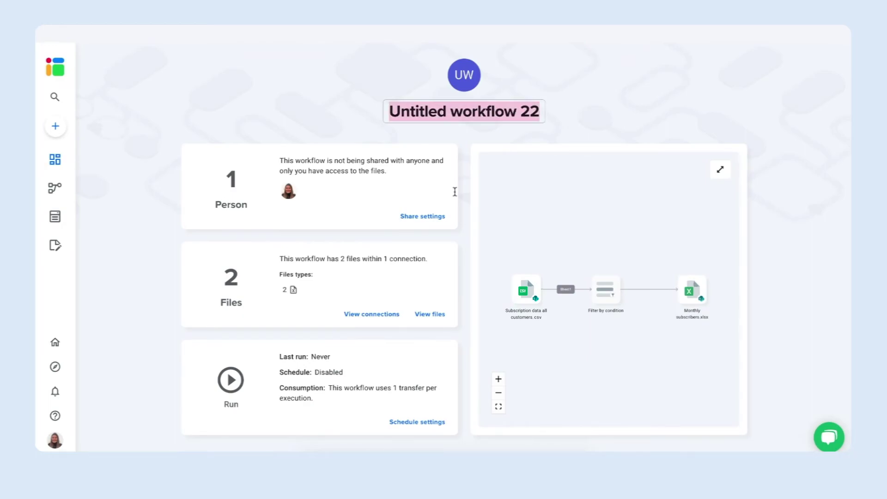
# Change the workflow title to 'Campaign monthlies'.
pyautogui.write('Campain')
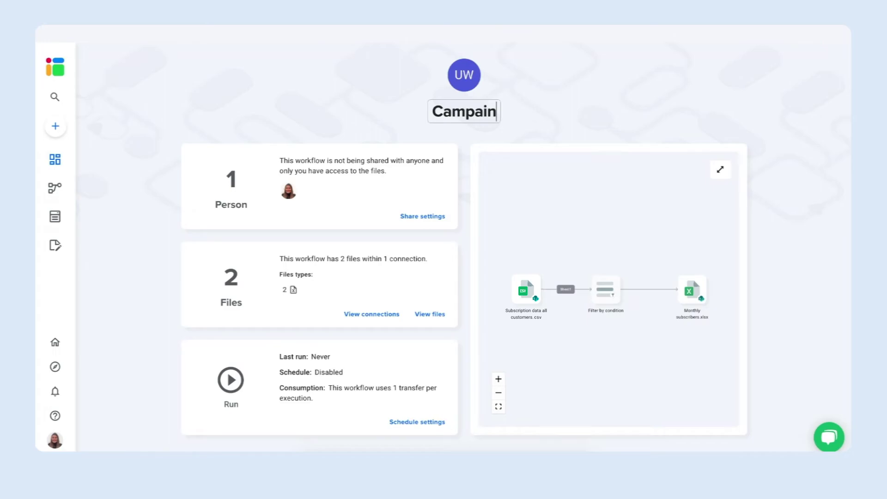
pyautogui.press('BackSpace')
pyautogui.write('gn monthlies')
pyautogui.press('Return')
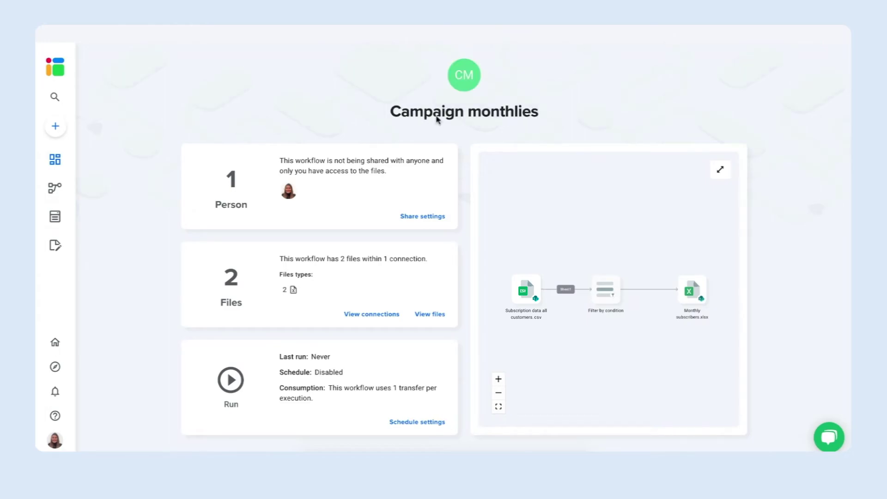
pyautogui.click(365, 178)
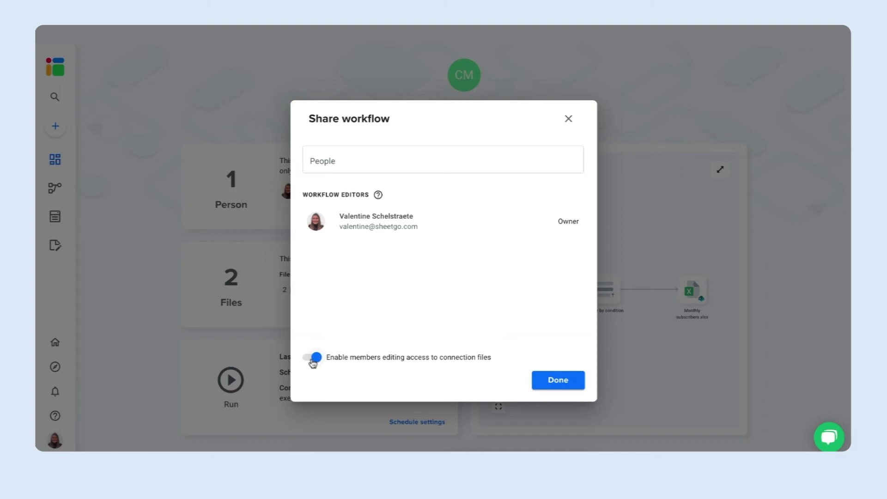
pyautogui.click(570, 381)
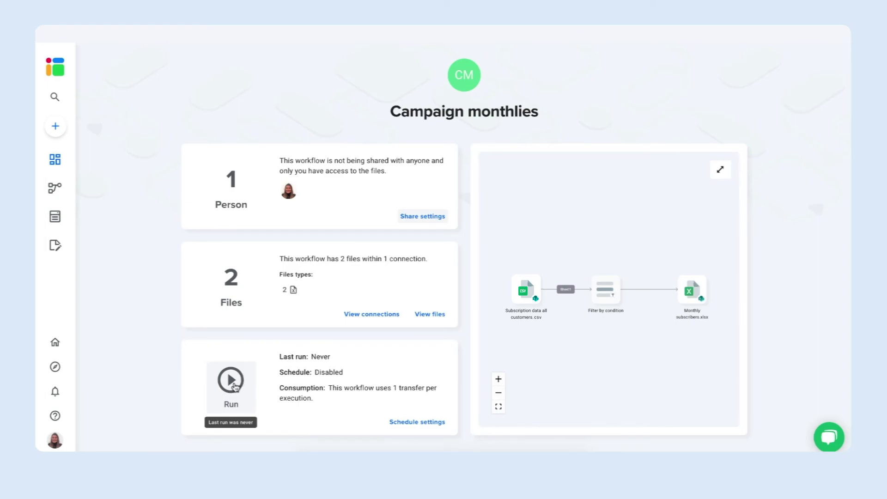
# Enable automatic runs once a month on day 1 between 7:00 and 8:00 AM, and save.
pyautogui.click(404, 423)
pyautogui.click(362, 159)
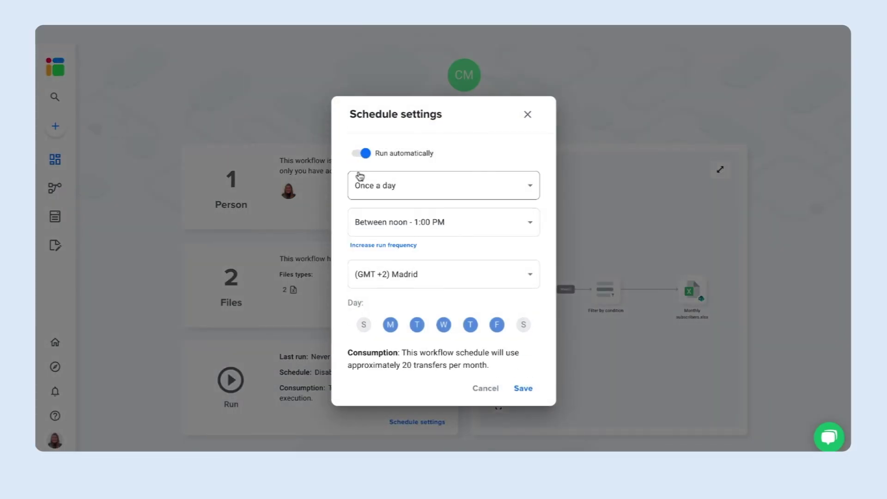
pyautogui.click(414, 177)
pyautogui.click(410, 204)
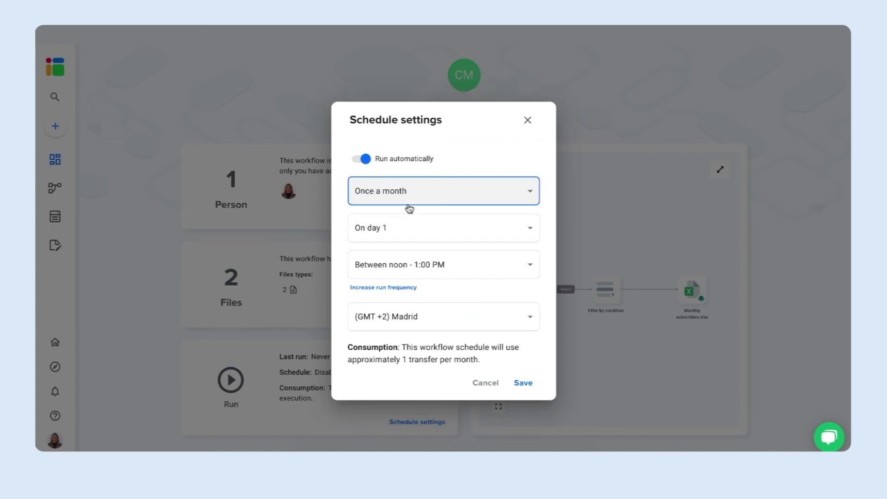
pyautogui.click(423, 271)
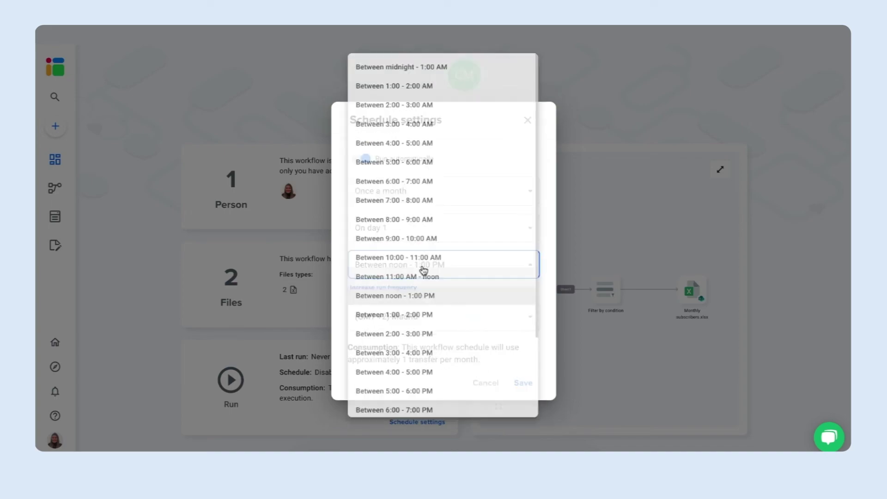
pyautogui.click(426, 200)
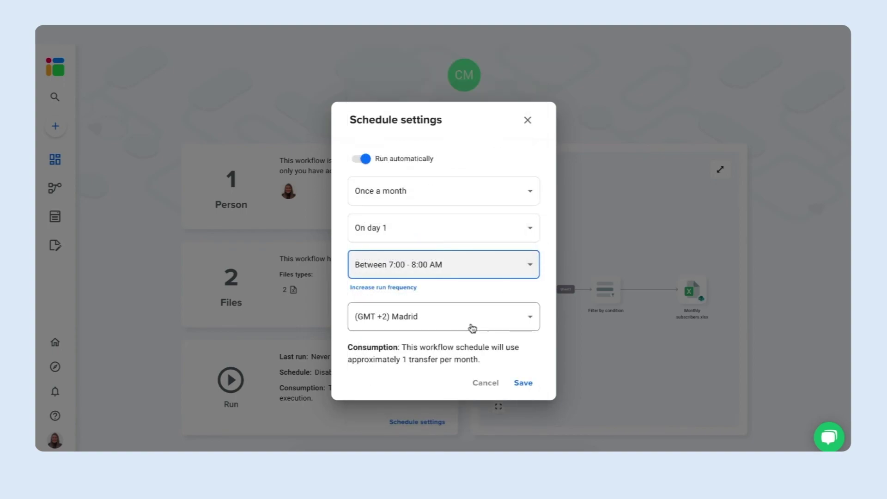
pyautogui.click(523, 384)
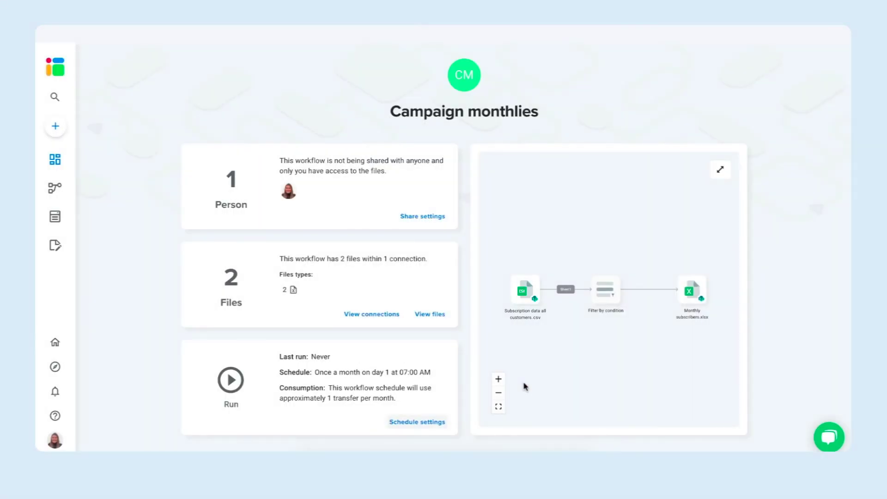